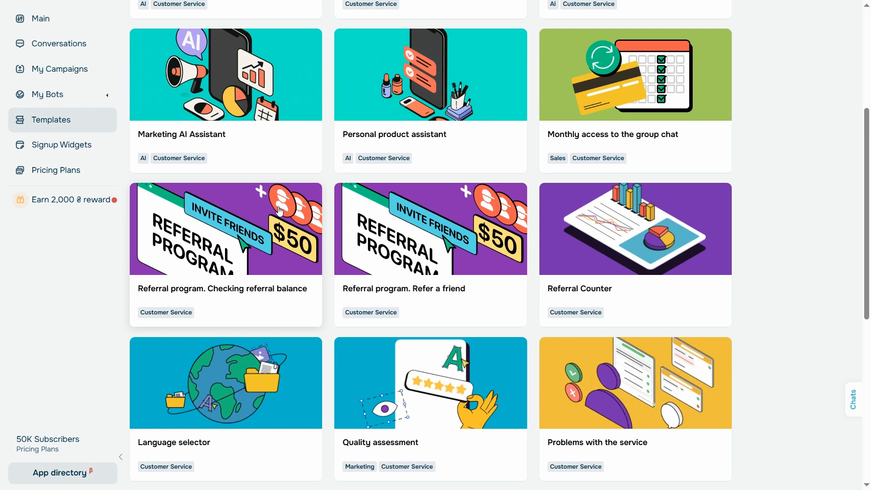
{"action": "left_click", "coordinate": [467, 250]}
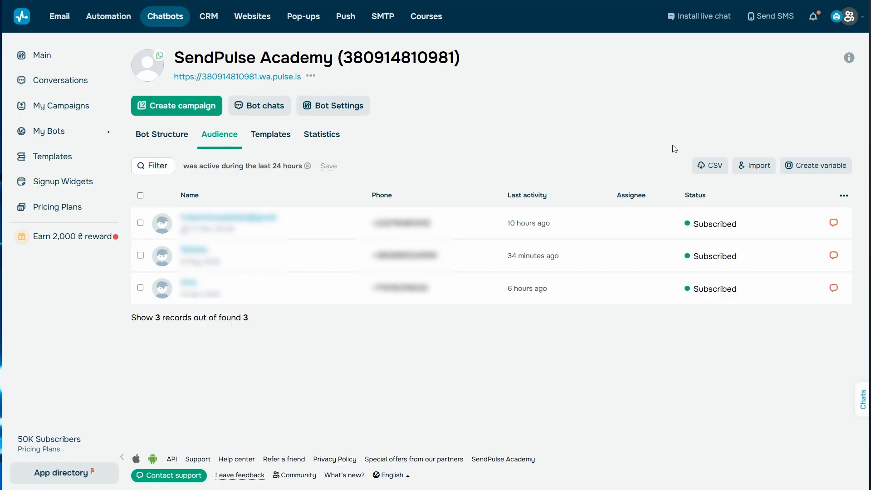
Create an audience variable named inviter with the variable type String.
{"action": "left_click", "coordinate": [790, 166]}
{"action": "type", "text": "inviter"}
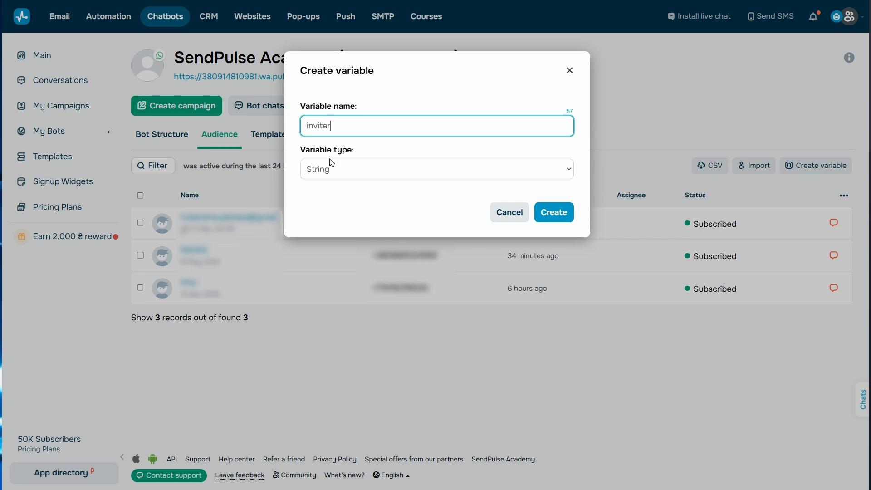
{"action": "left_click", "coordinate": [338, 171]}
{"action": "left_click", "coordinate": [327, 187]}
Name a second audience variable invited_count and choose its variable type.
{"action": "left_click_drag", "start_coordinate": [333, 126], "coordinate": [264, 124]}
{"action": "type", "text": "invited_count"}
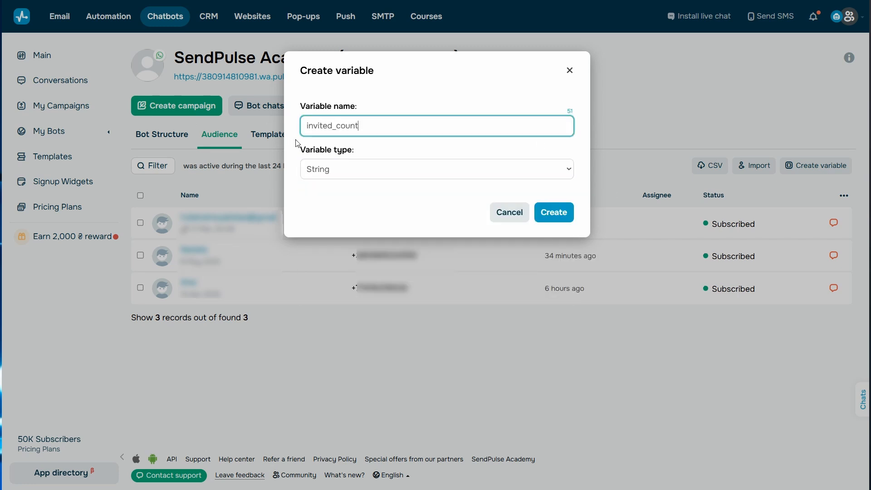
{"action": "left_click", "coordinate": [340, 171]}
{"action": "left_click", "coordinate": [344, 200]}
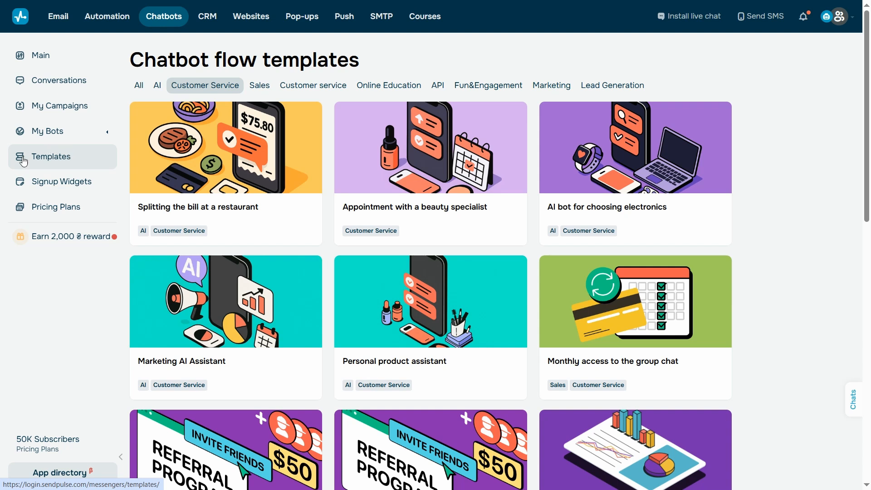
Open the "Referral program. Refer a friend" template and view its first message with the "Get my link" button.
{"action": "scroll", "coordinate": [121, 174], "scroll_direction": "down", "scroll_amount": 4}
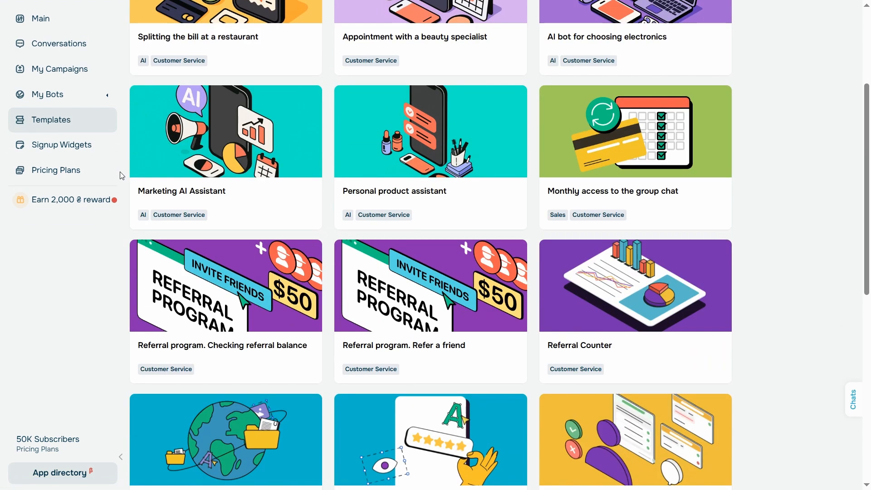
{"action": "left_click", "coordinate": [412, 308]}
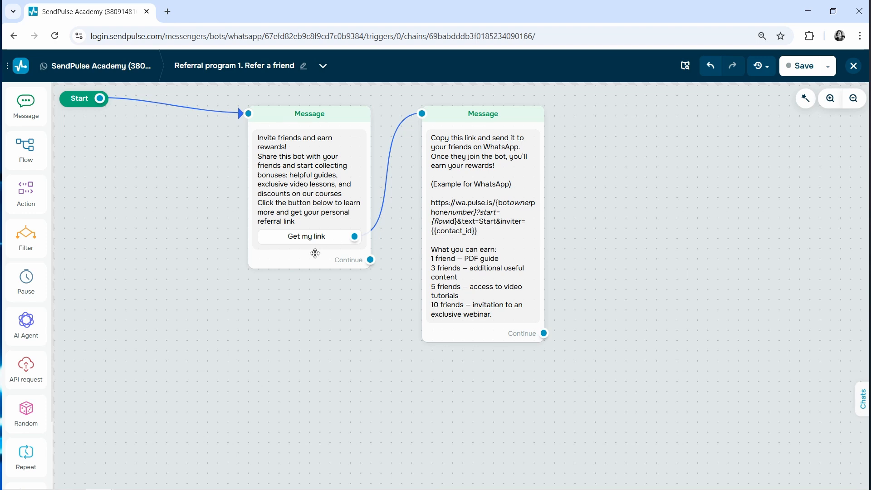
{"action": "left_click", "coordinate": [297, 261]}
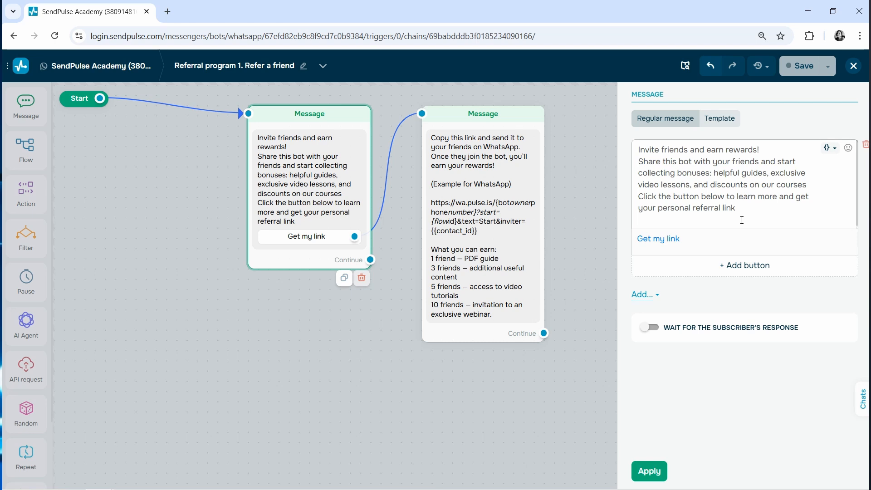
{"action": "left_click", "coordinate": [576, 296]}
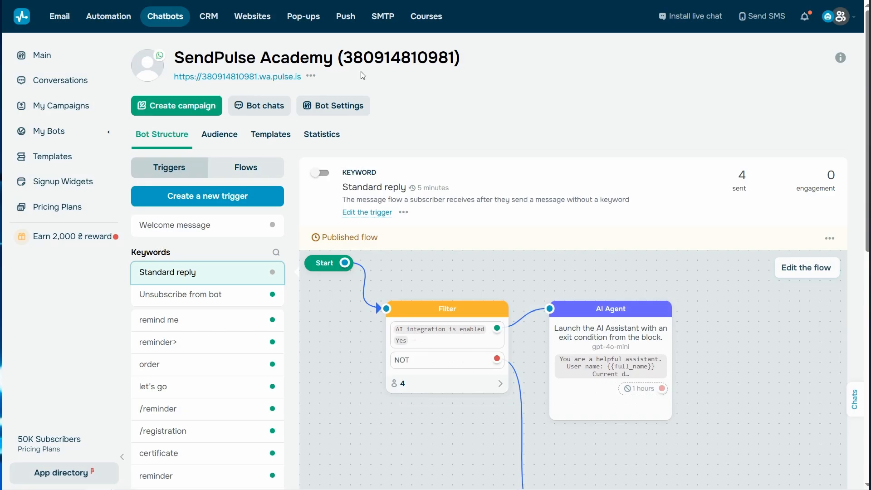
Locate the bot's phone number in its title and the flow ID in the page address for the referral link's placeholders.
{"action": "left_click_drag", "start_coordinate": [346, 57], "coordinate": [456, 54]}
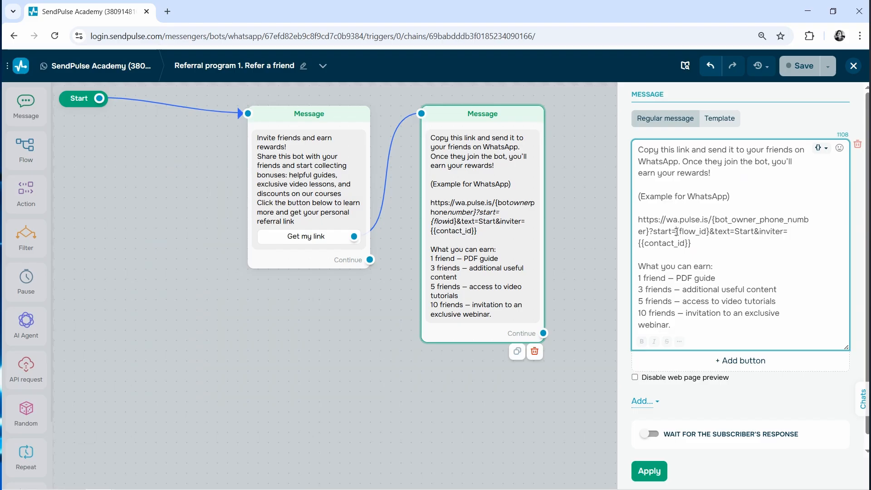
{"action": "left_click_drag", "start_coordinate": [676, 232], "coordinate": [707, 232]}
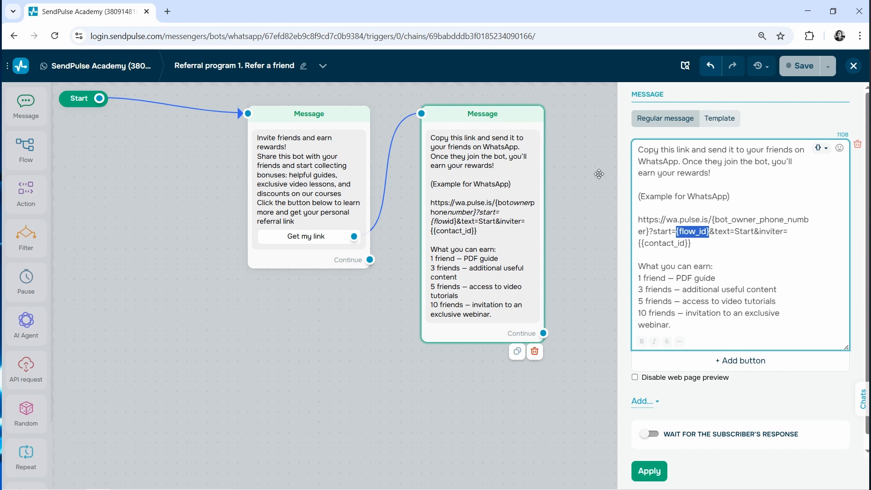
{"action": "left_click_drag", "start_coordinate": [431, 37], "coordinate": [534, 35]}
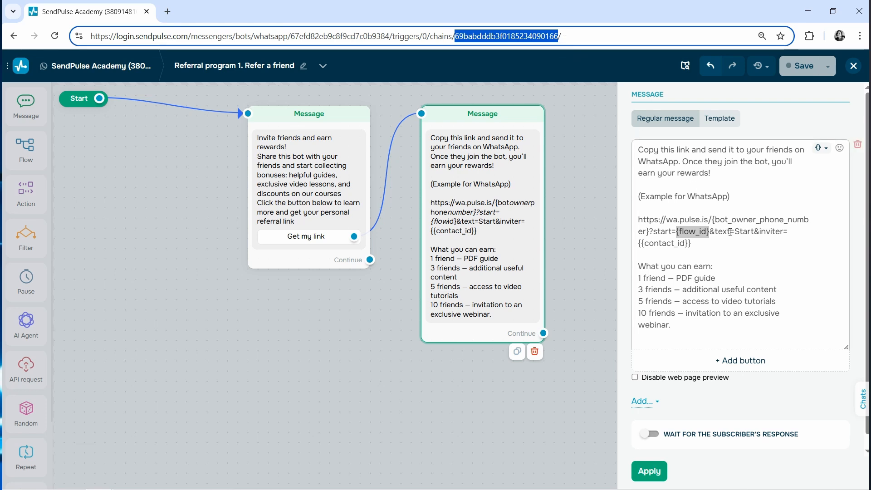
Examine the Start text, the inviter parameter and the {{contact_id}} variable in the second message's referral link.
{"action": "left_click_drag", "start_coordinate": [735, 233], "coordinate": [754, 231]}
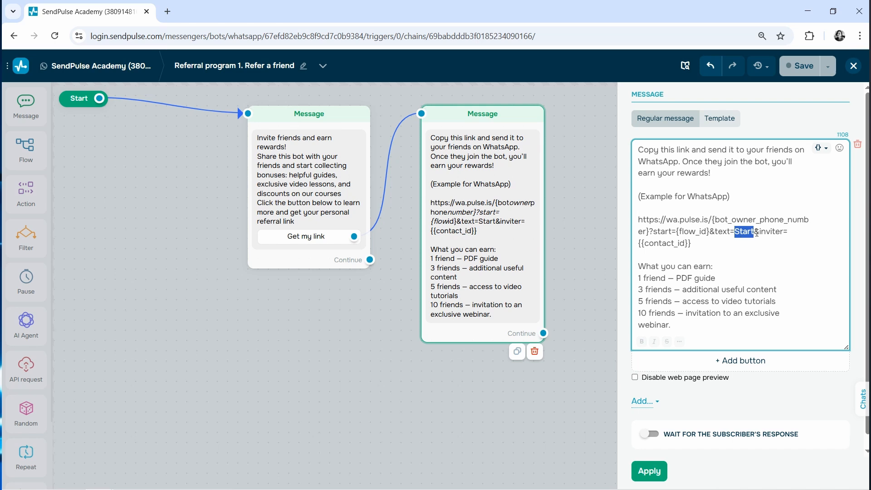
{"action": "left_click_drag", "start_coordinate": [759, 231], "coordinate": [787, 231]}
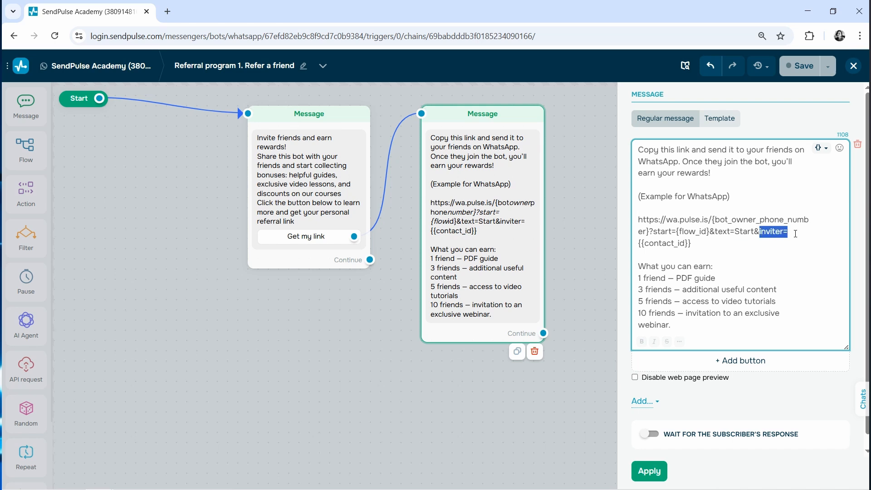
{"action": "left_click", "coordinate": [706, 244]}
{"action": "key", "text": "ctrl+shift+Left"}
{"action": "key", "text": "ctrl+shift+Left"}
{"action": "key", "text": "ctrl+shift+Left"}
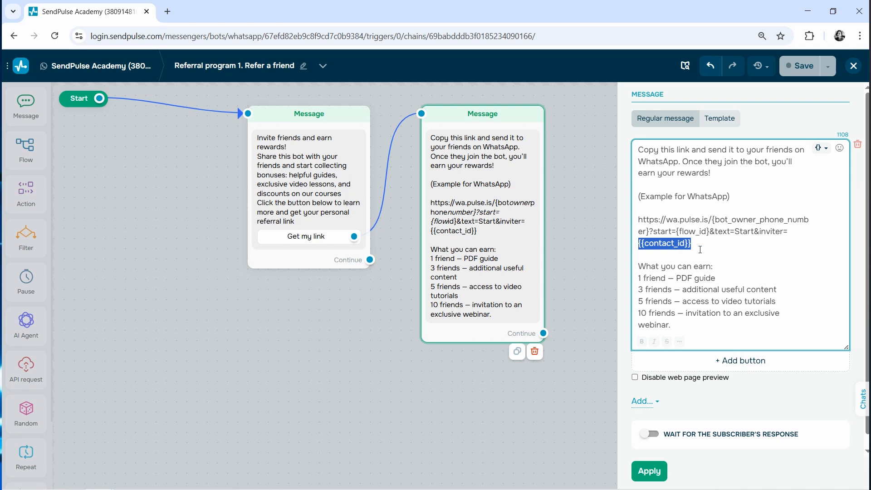
{"action": "left_click", "coordinate": [785, 395]}
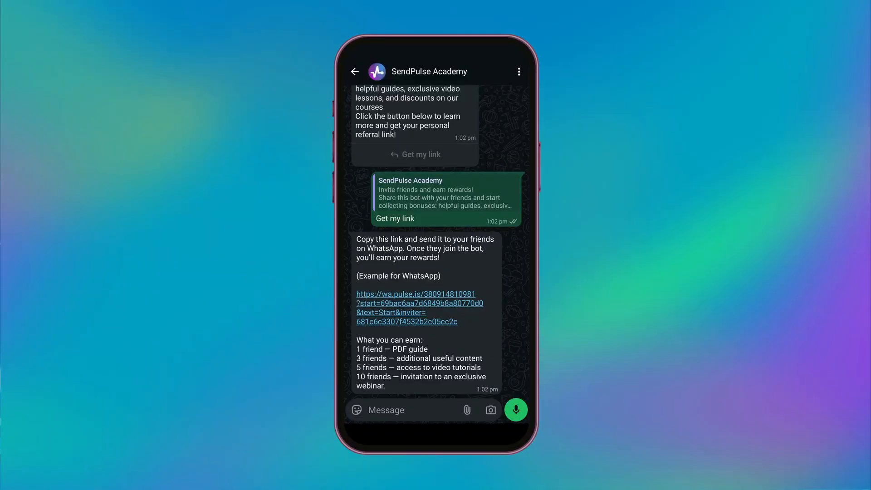
Copy the personal referral link from the bot's WhatsApp reply and check the inviter variable in the bot's audience.
{"action": "left_click", "coordinate": [419, 308]}
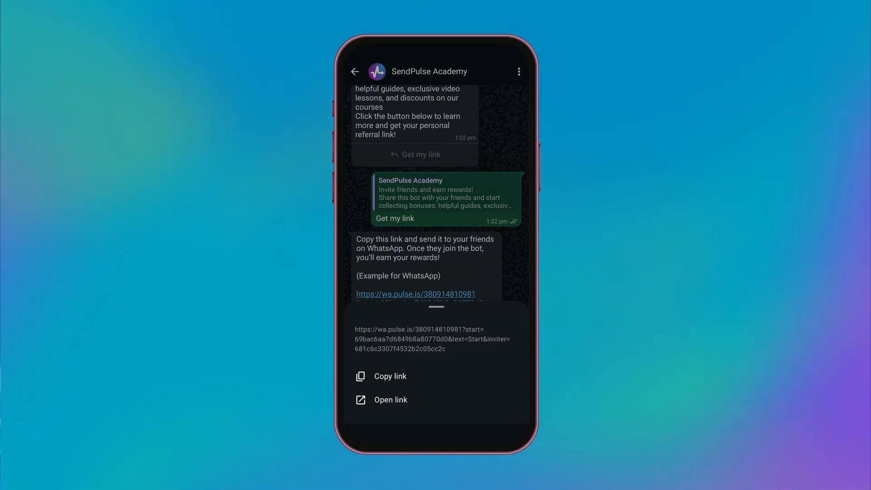
{"action": "left_click", "coordinate": [390, 376]}
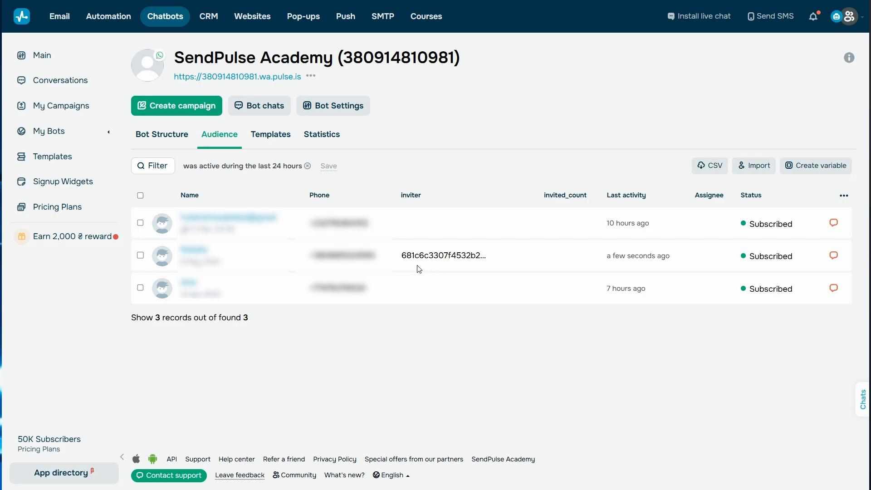
{"action": "mouse_move", "coordinate": [405, 262]}
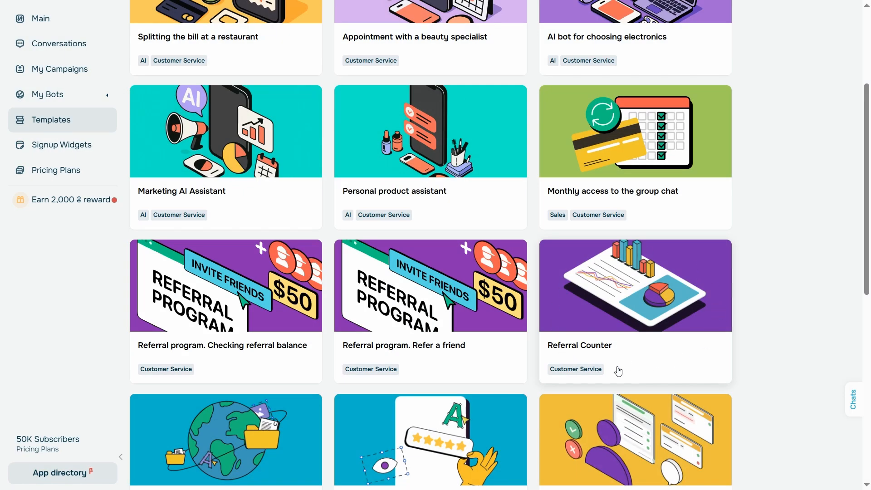
Open the Referral Counter template and compare its flow ID with the start parameter in the "Refer a friend" referral link.
{"action": "left_click", "coordinate": [623, 361]}
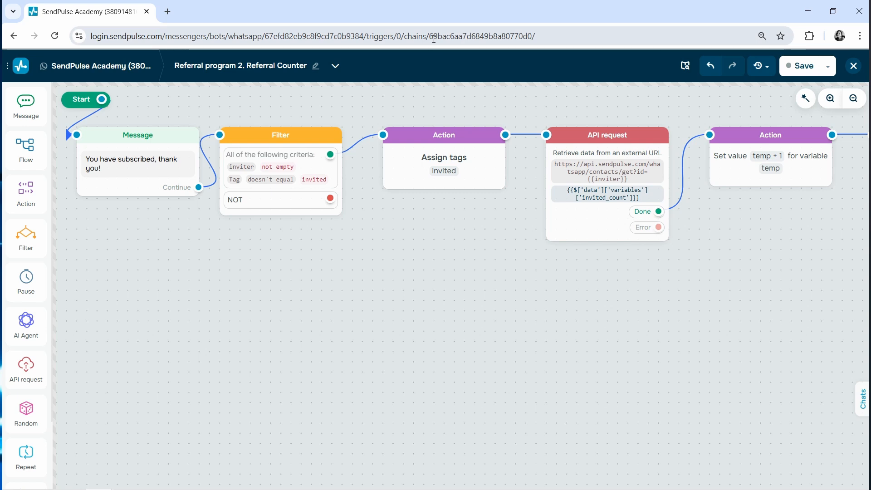
{"action": "left_click_drag", "start_coordinate": [431, 36], "coordinate": [534, 38]}
{"action": "left_click", "coordinate": [541, 70]}
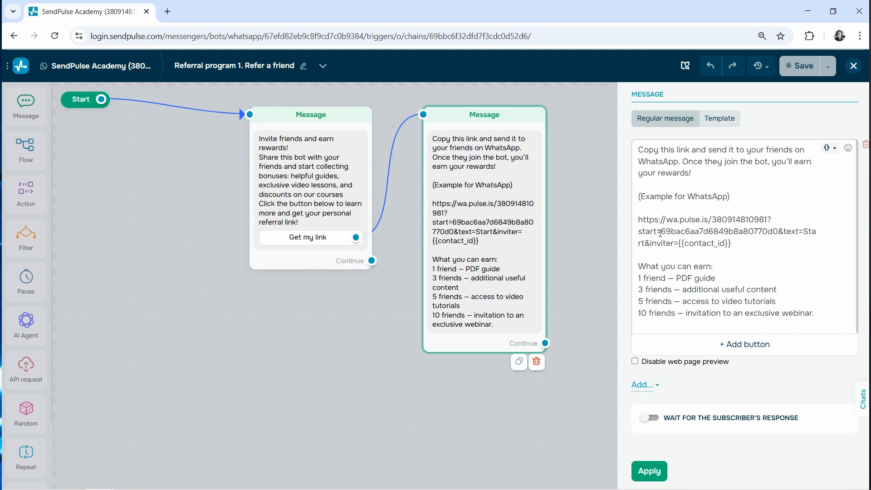
{"action": "left_click_drag", "start_coordinate": [662, 233], "coordinate": [767, 230]}
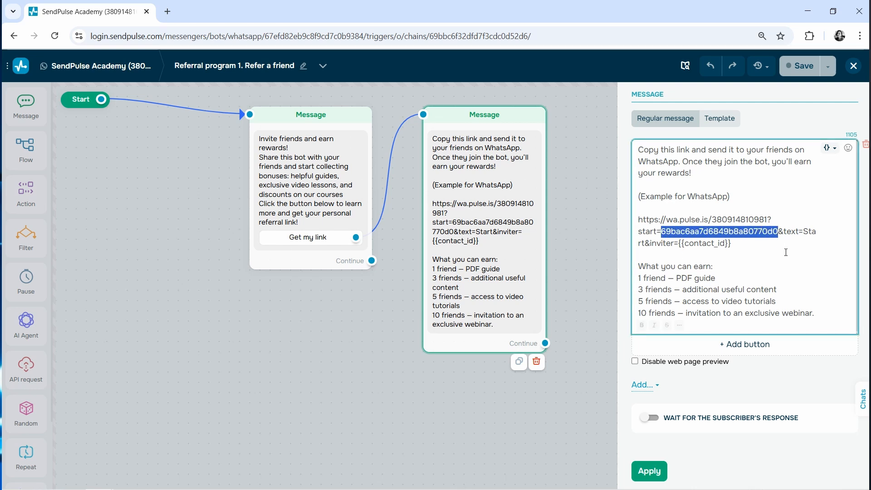
{"action": "left_click", "coordinate": [809, 377]}
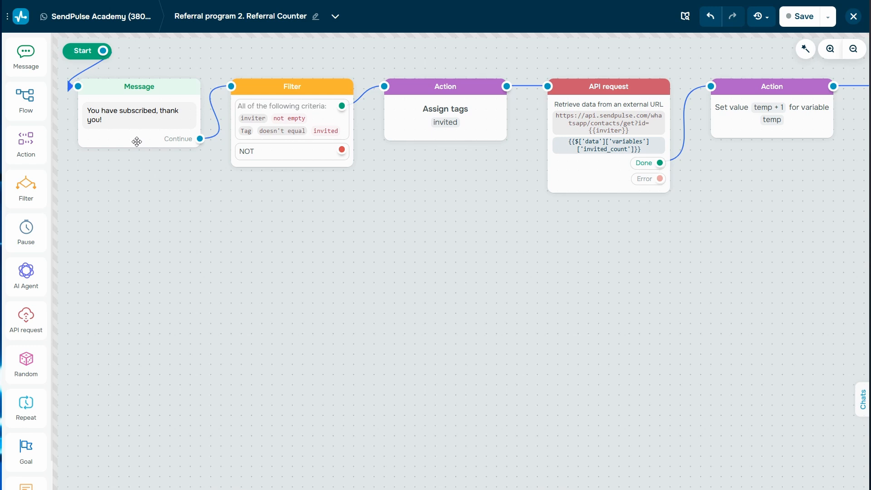
Examine the Filter block's inviter and tag criteria and the Action block that assigns the invited tag.
{"action": "left_click", "coordinate": [236, 141]}
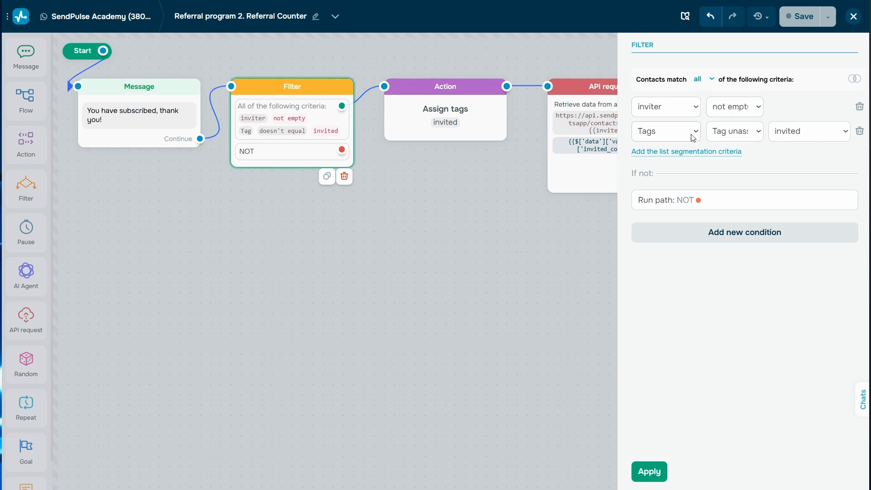
{"action": "left_click", "coordinate": [742, 137]}
{"action": "left_click", "coordinate": [742, 136]}
{"action": "left_click", "coordinate": [412, 135]}
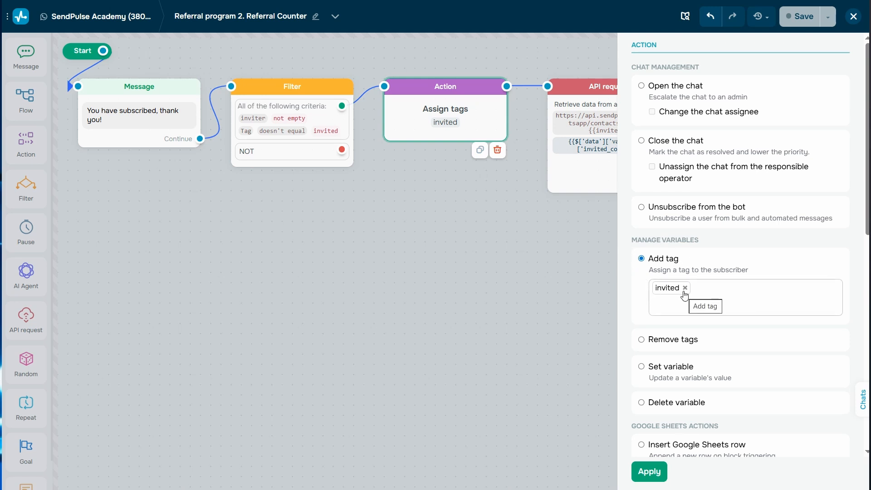
{"action": "left_click", "coordinate": [443, 265]}
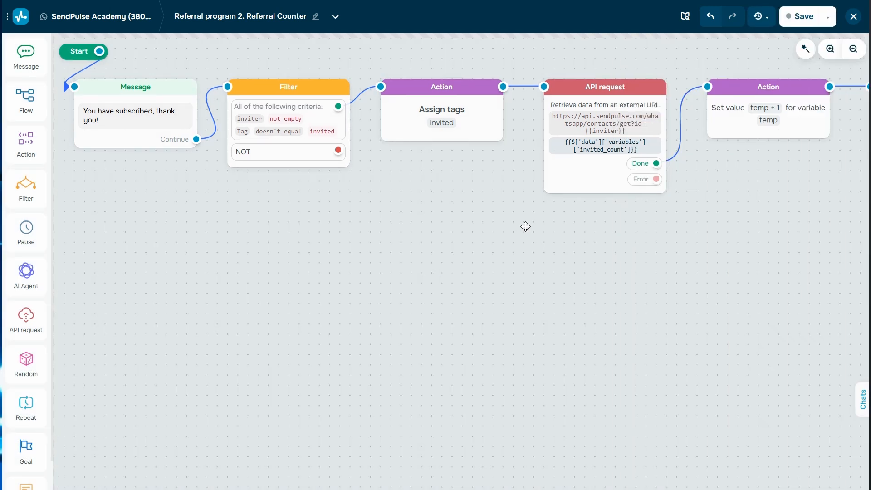
Generate a new API key in the account's API settings and copy it for the API request block.
{"action": "left_click", "coordinate": [562, 181]}
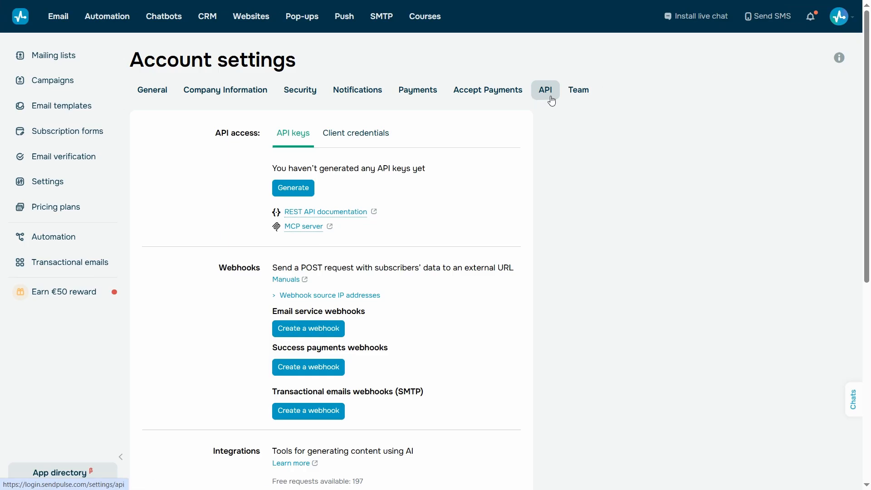
{"action": "left_click", "coordinate": [308, 189]}
{"action": "left_click", "coordinate": [552, 168]}
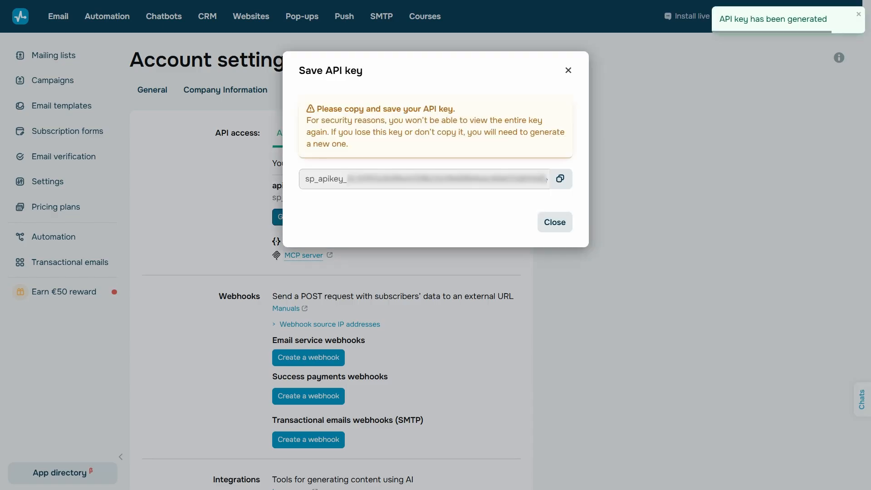
{"action": "left_click", "coordinate": [561, 180]}
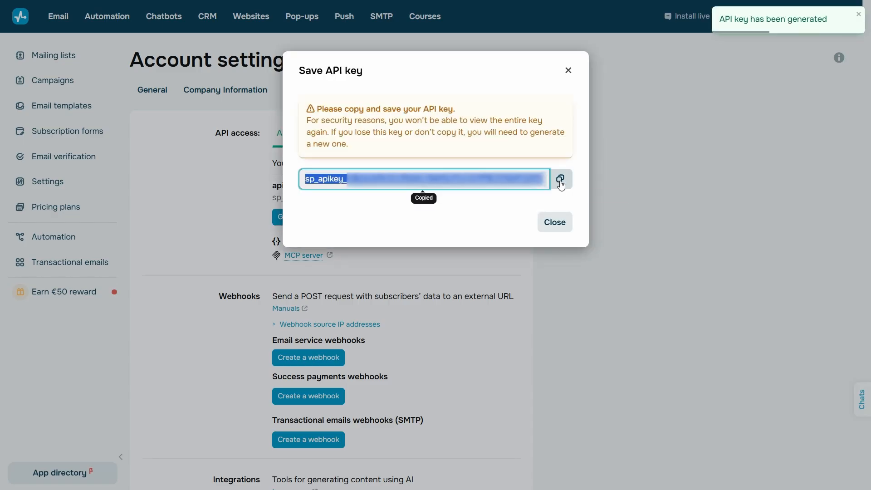
{"action": "left_click", "coordinate": [562, 228]}
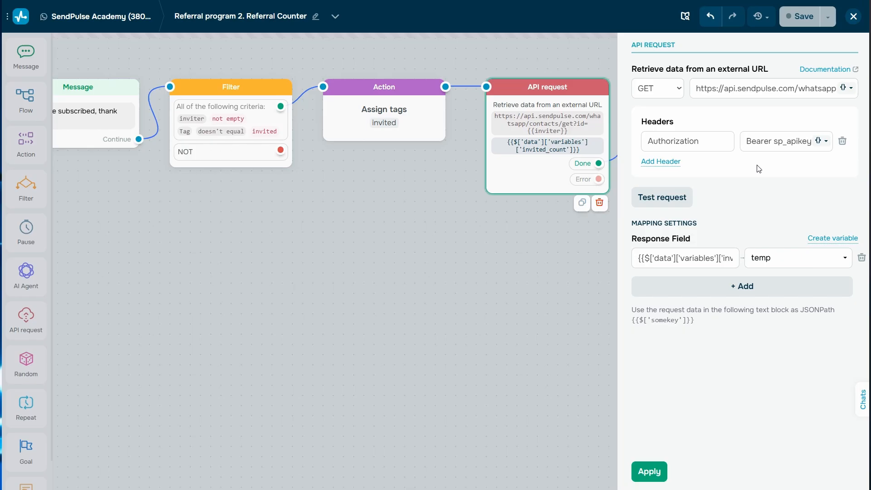
Set the API request's Authorization header value to Bearer followed by the API key.
{"action": "left_click_drag", "start_coordinate": [747, 142], "coordinate": [764, 141]}
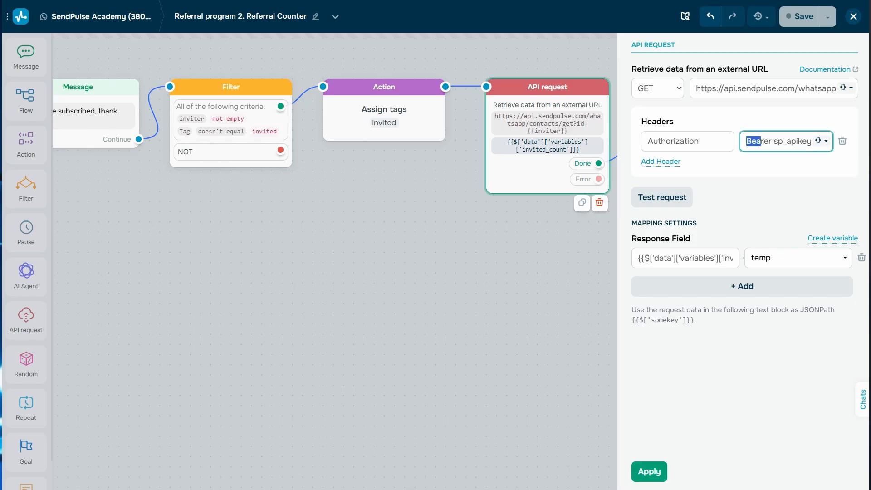
{"action": "left_click", "coordinate": [779, 162]}
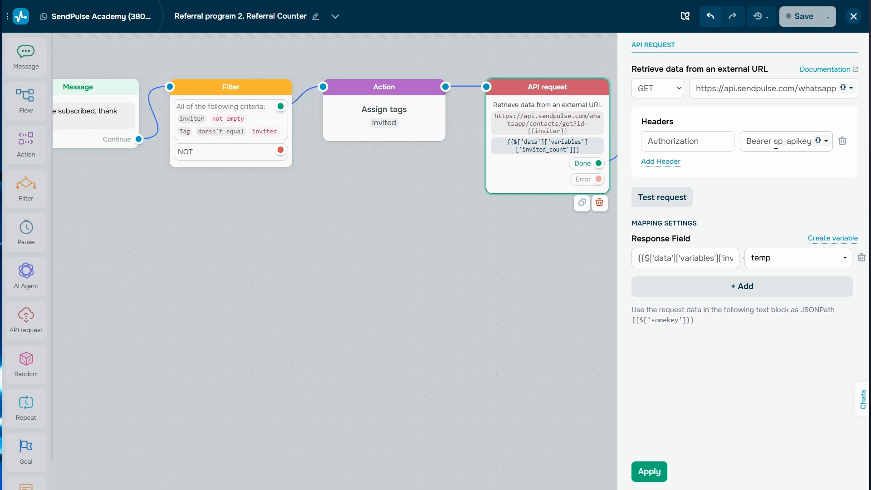
{"action": "left_click", "coordinate": [775, 145]}
{"action": "left_click", "coordinate": [785, 166]}
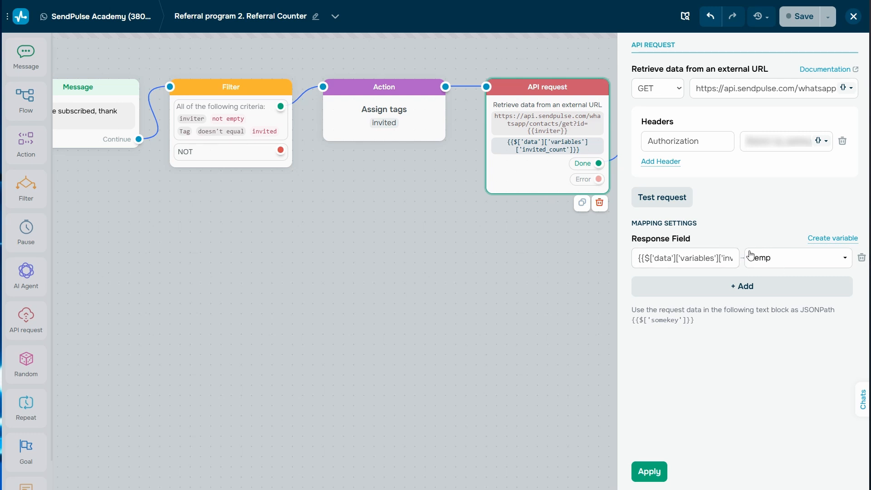
{"action": "left_click", "coordinate": [832, 238]}
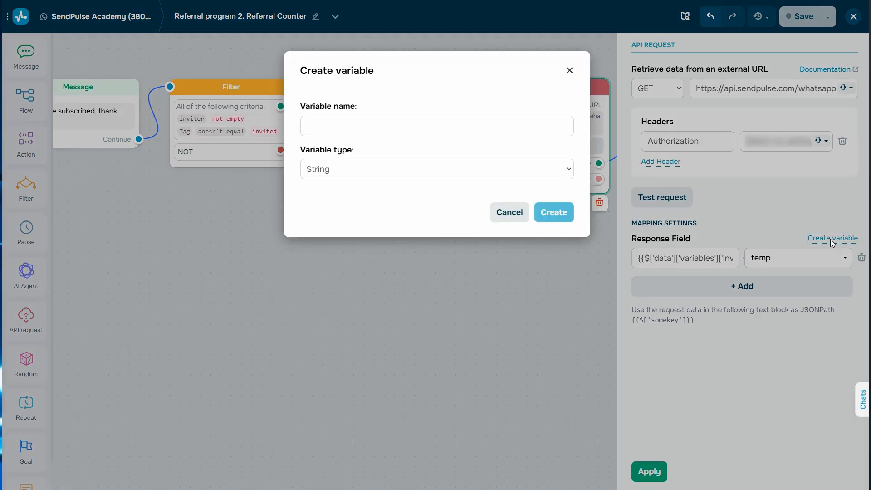
{"action": "left_click", "coordinate": [454, 169]}
{"action": "left_click", "coordinate": [369, 194]}
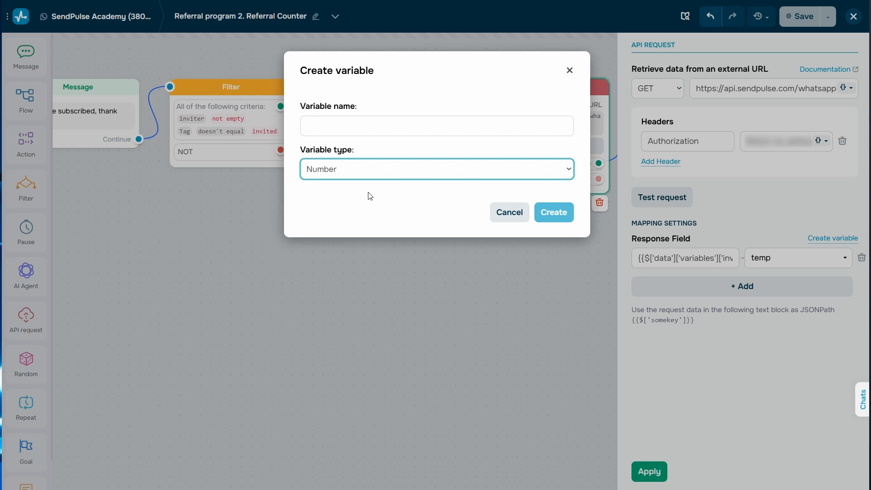
{"action": "left_click", "coordinate": [509, 220]}
Apply the settings of the first API request block.
{"action": "left_click", "coordinate": [653, 471]}
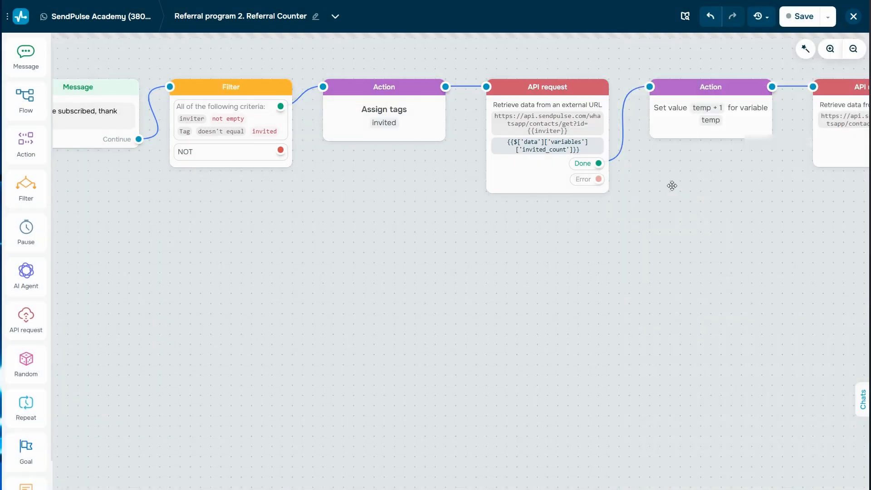
Set the temp variable's value in the Action block after the first API request to the current variable plus an offset of 1.
{"action": "left_click", "coordinate": [680, 126]}
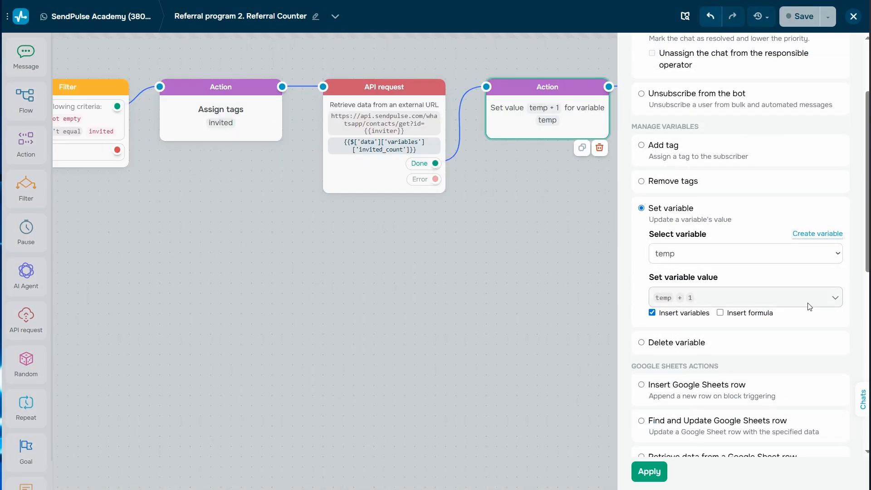
{"action": "left_click", "coordinate": [814, 299]}
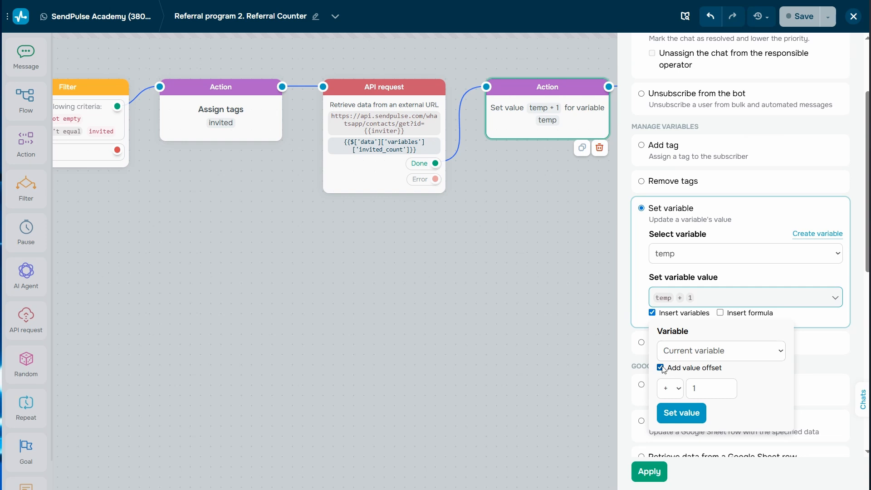
{"action": "left_click", "coordinate": [682, 412]}
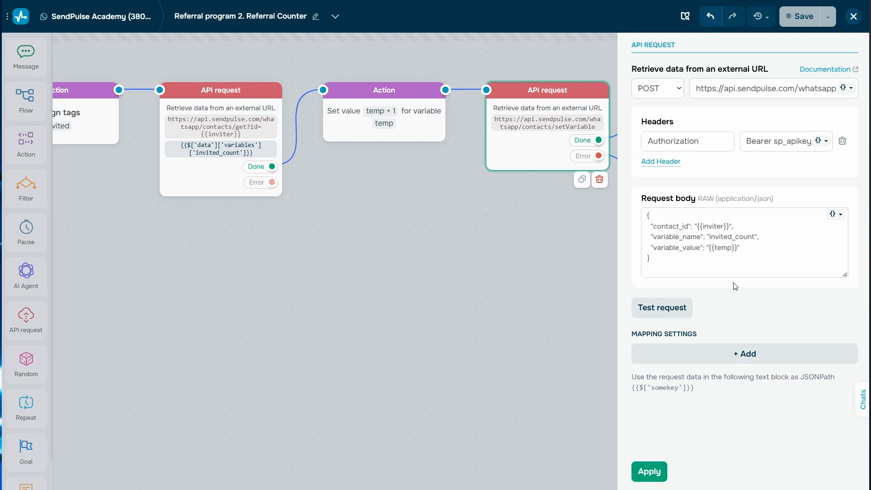
Apply the settings of the second API request block, which posts the temp value to the inviter's invited_count variable.
{"action": "left_click", "coordinate": [649, 471]}
{"action": "left_click_drag", "start_coordinate": [697, 320], "coordinate": [494, 315]}
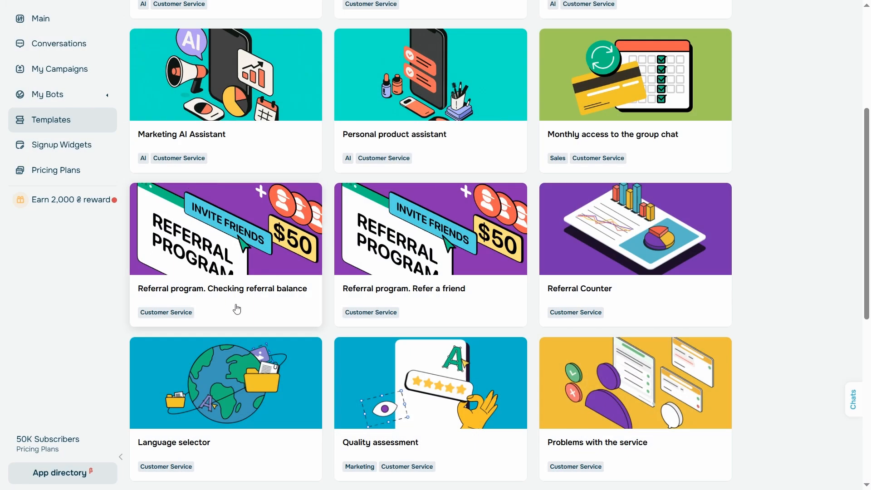
Open the "Referral program. Checking referral balance" template and review the invited_count conditions in its Filter block.
{"action": "left_click", "coordinate": [235, 306]}
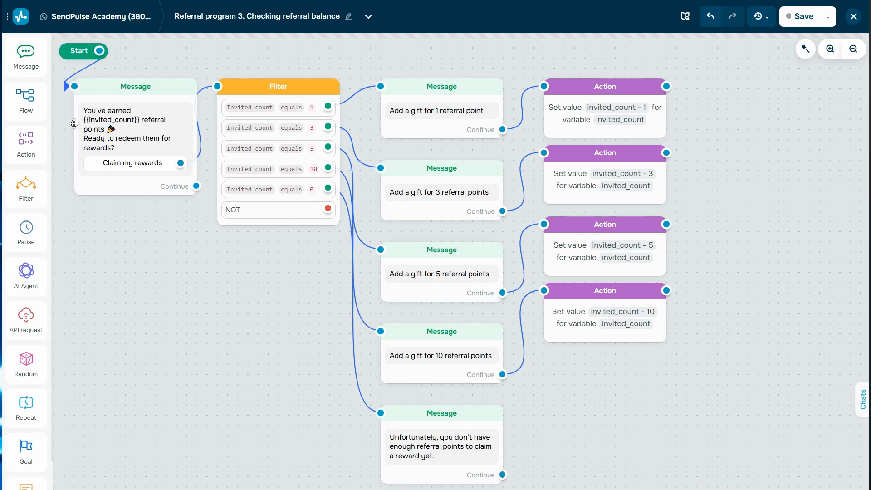
{"action": "left_click", "coordinate": [254, 212]}
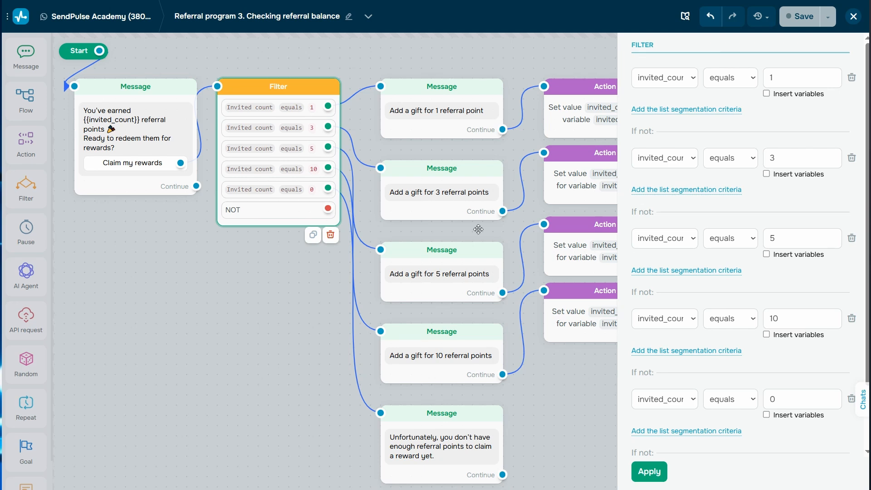
{"action": "scroll", "coordinate": [766, 294], "scroll_direction": "down", "scroll_amount": 2}
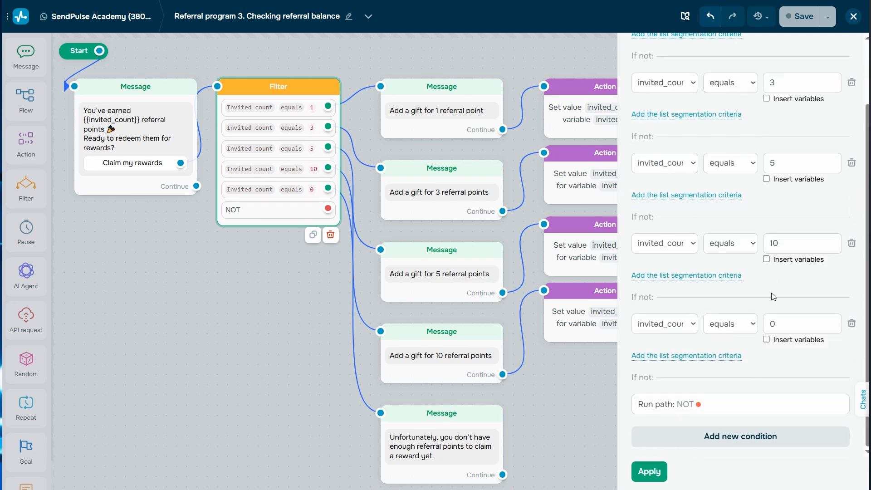
{"action": "scroll", "coordinate": [773, 297], "scroll_direction": "up", "scroll_amount": 2}
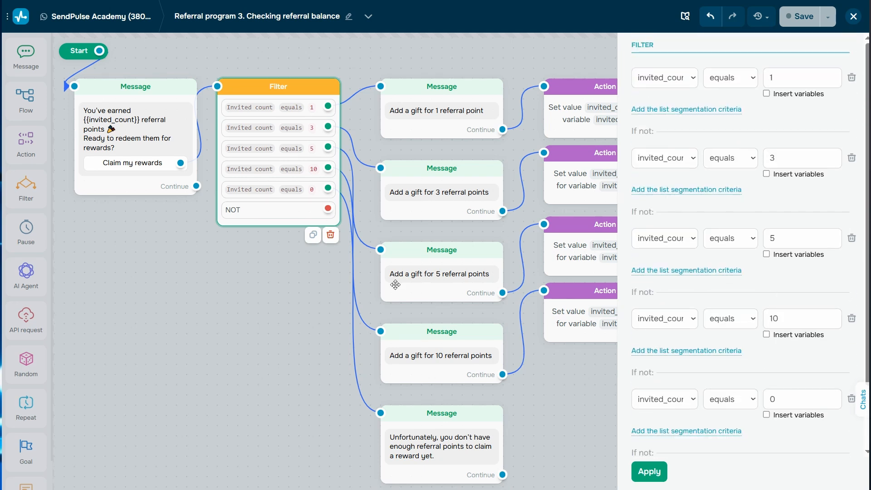
{"action": "left_click", "coordinate": [324, 262]}
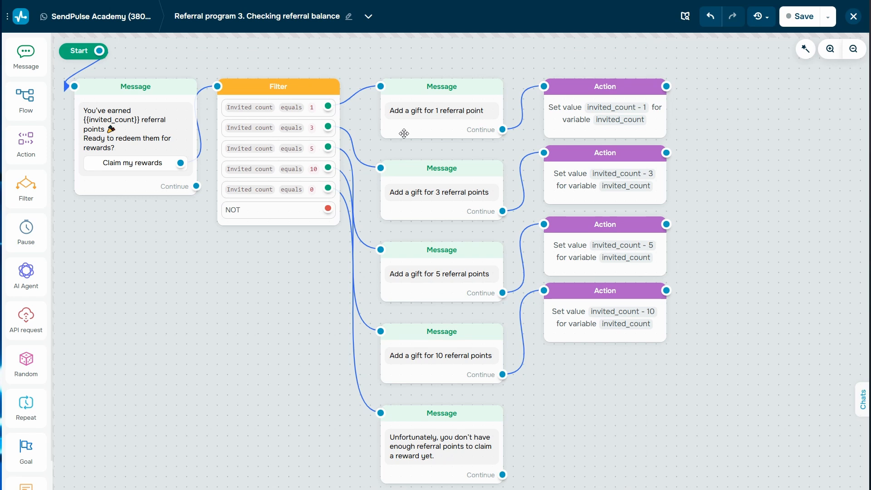
Set invited_count to the current variable minus 1 in the Action block following the 1-point gift message, and apply it.
{"action": "left_click", "coordinate": [559, 134]}
{"action": "scroll", "coordinate": [802, 254], "scroll_direction": "down", "scroll_amount": 1}
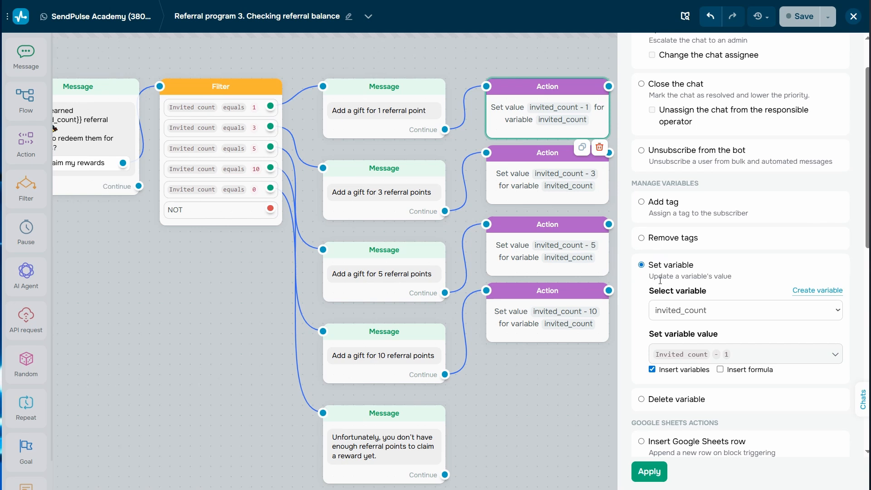
{"action": "left_click", "coordinate": [832, 357]}
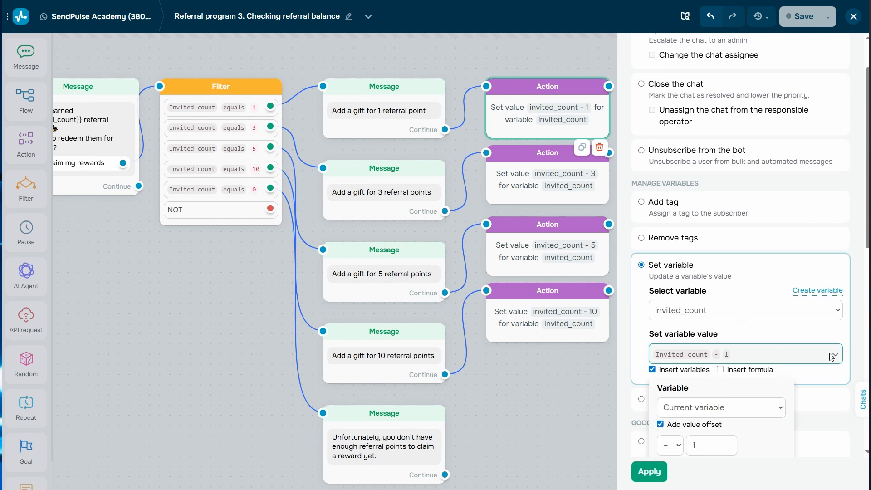
{"action": "scroll", "coordinate": [777, 327], "scroll_direction": "down", "scroll_amount": 2}
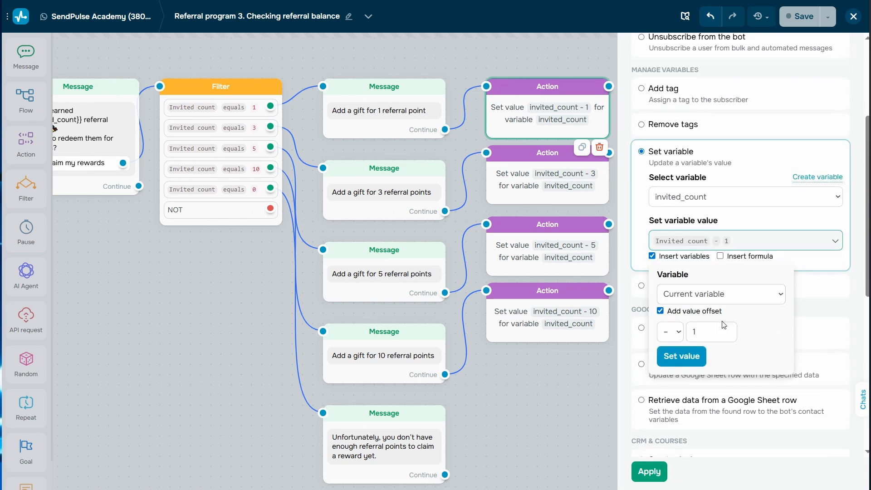
{"action": "left_click", "coordinate": [681, 356]}
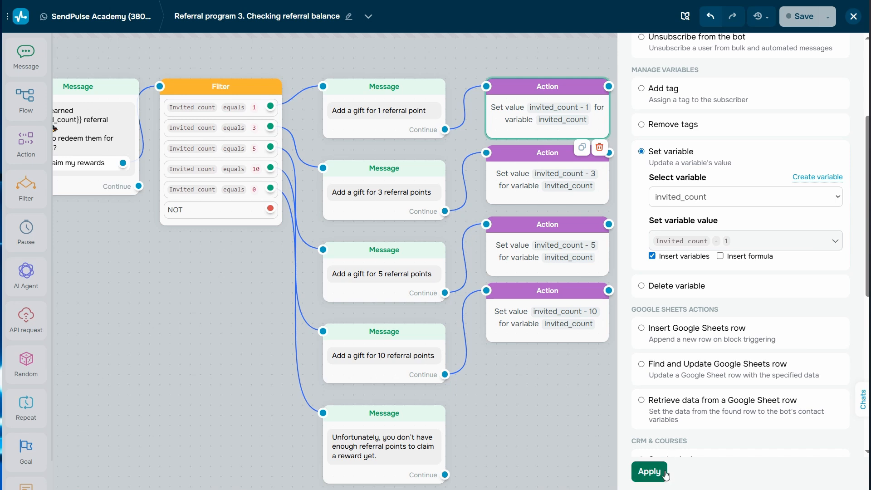
{"action": "left_click", "coordinate": [649, 471]}
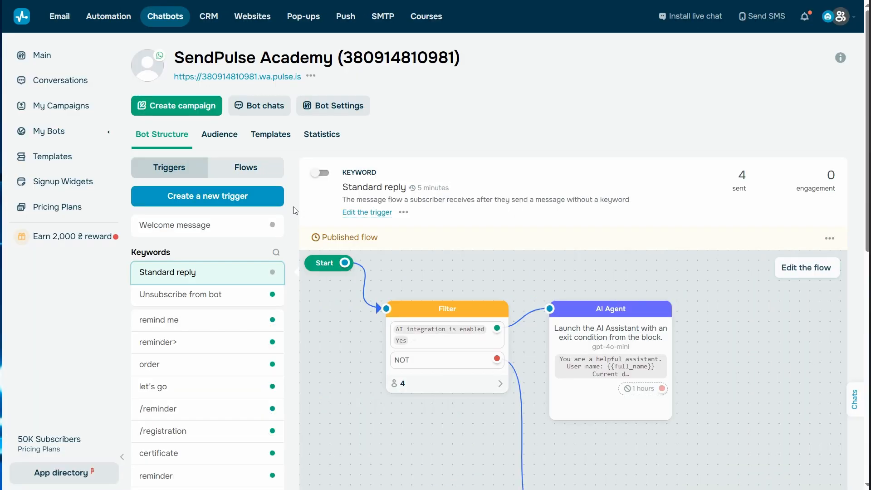
Create a keyword trigger for incoming messages containing "referral balance", ignoring repeated triggers for 5 minutes.
{"action": "left_click", "coordinate": [269, 200]}
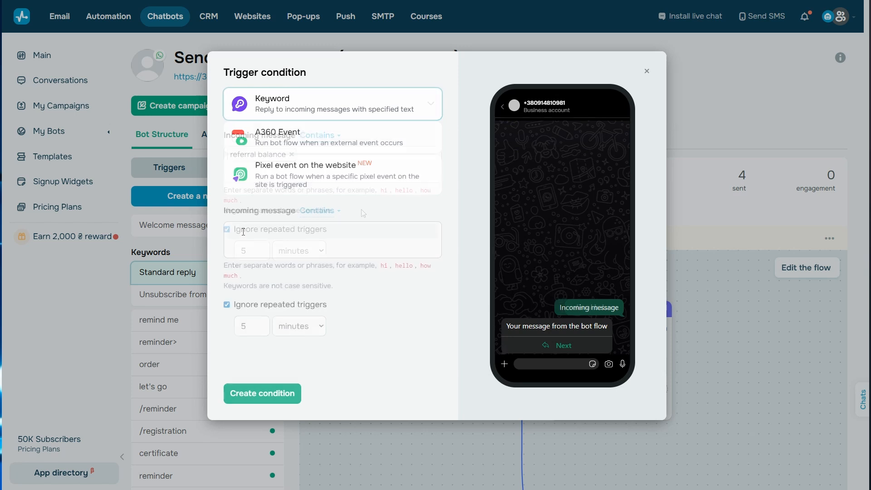
{"action": "left_click", "coordinate": [262, 393]}
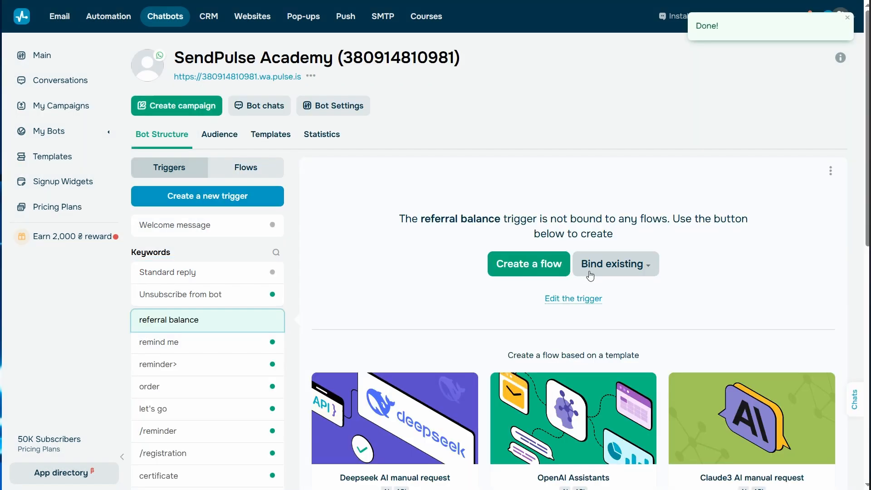